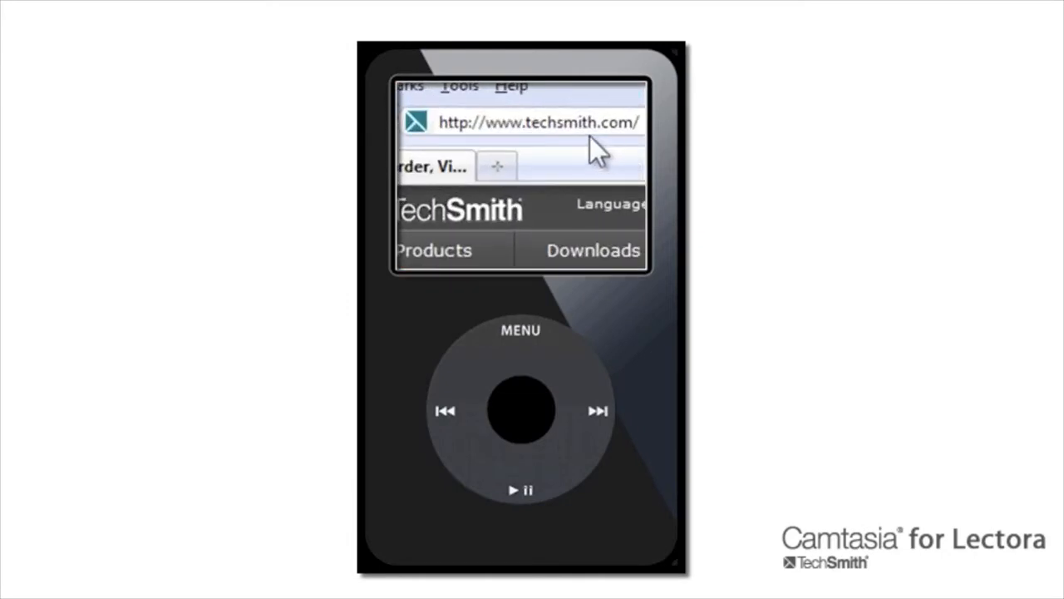
# Open maps.google.com in the browser's address bar
pyautogui.click(575, 130)
pyautogui.write('maps.g')
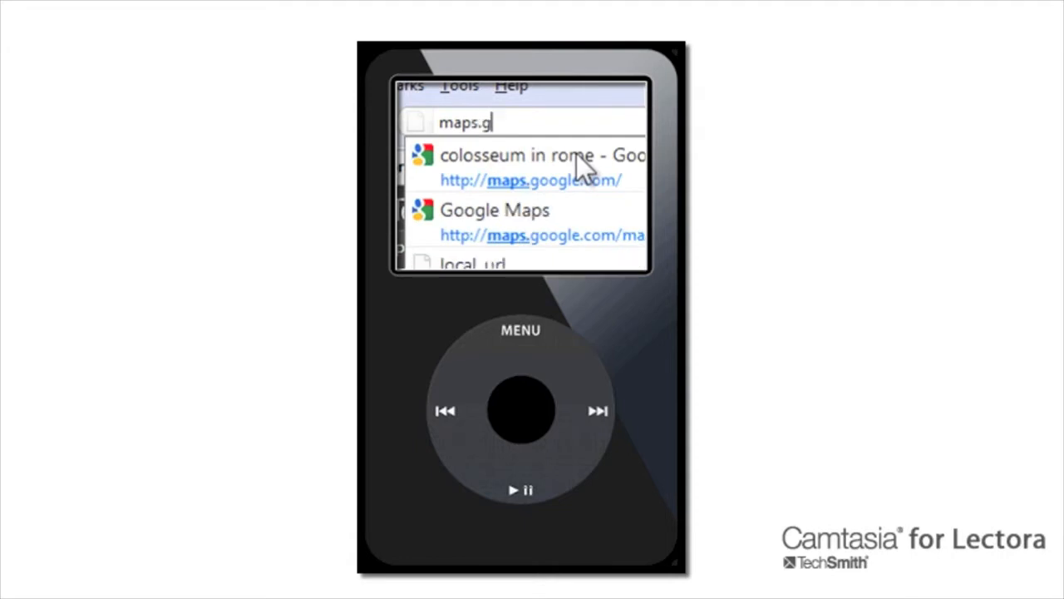
pyautogui.write('oogle.com')
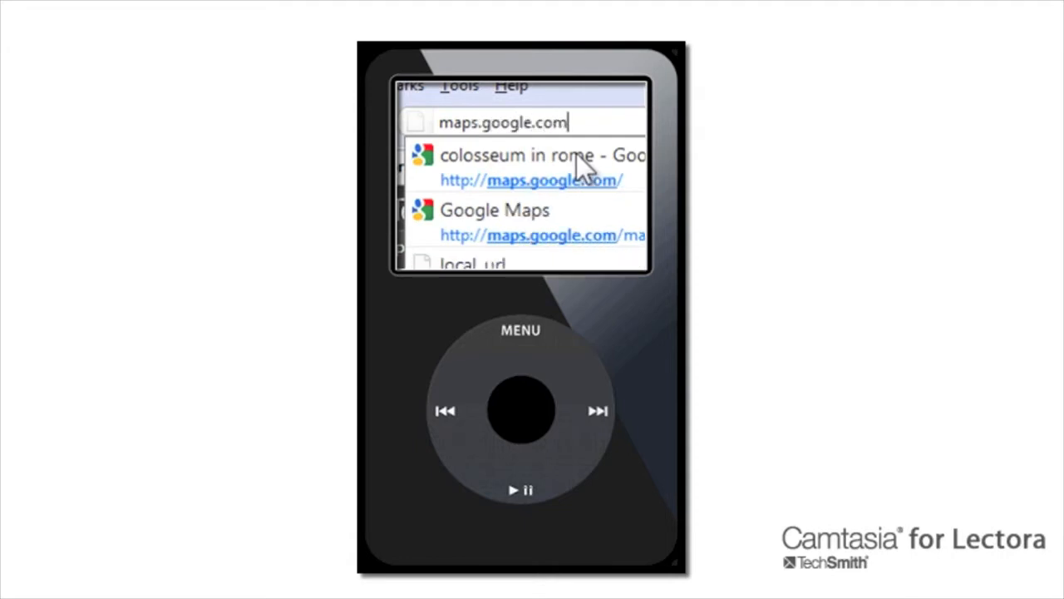
pyautogui.press('Return')
# Search Google Maps for "colosseum in rome"
pyautogui.click(480, 165)
pyautogui.write('colosseum in r')
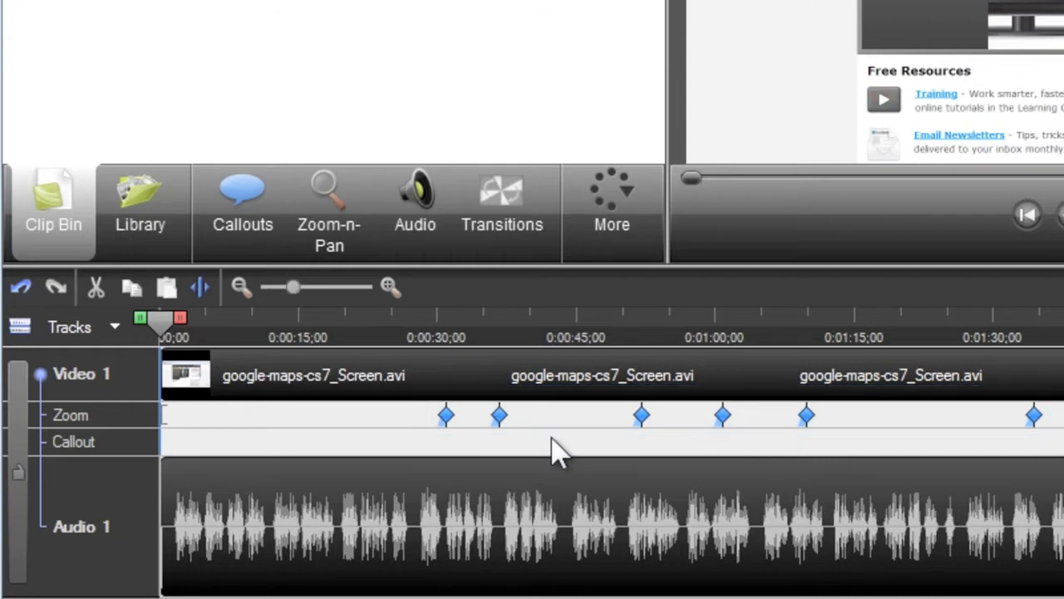
# Play the timeline preview from about 0:00:33 and pause it
pyautogui.click(424, 331)
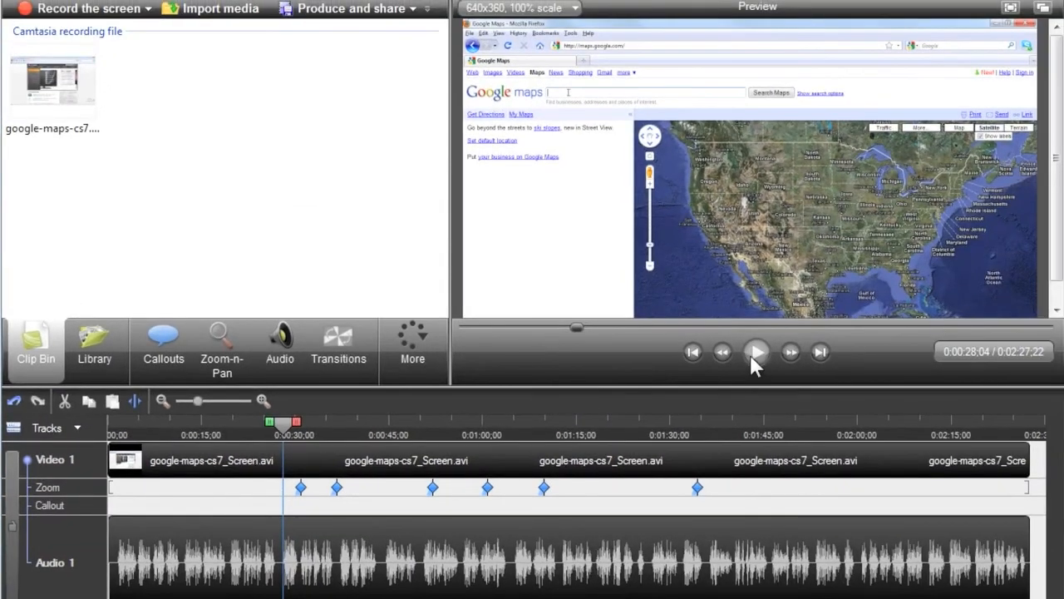
pyautogui.click(753, 356)
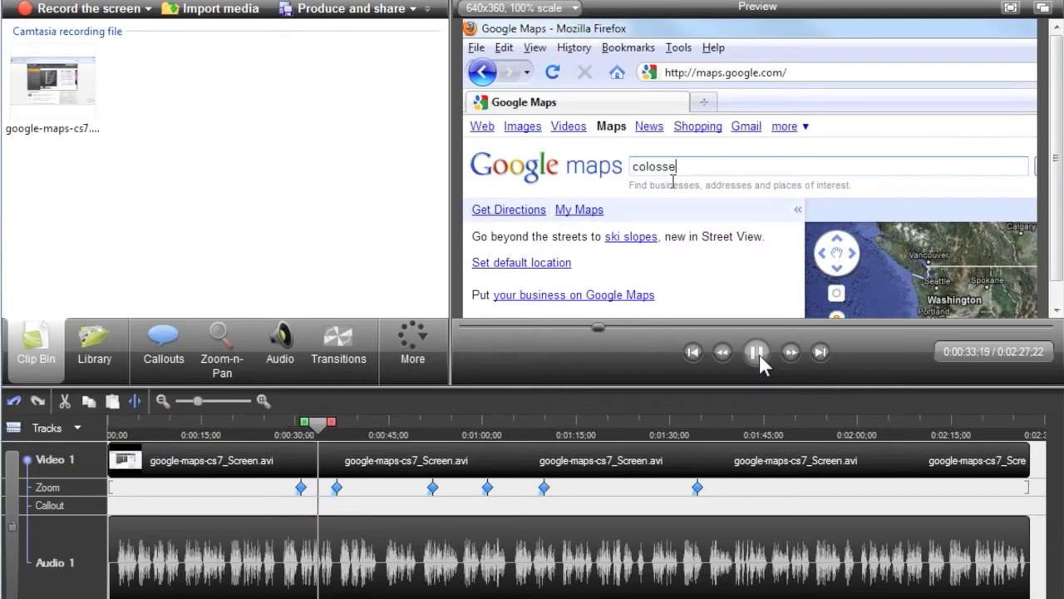
pyautogui.click(759, 356)
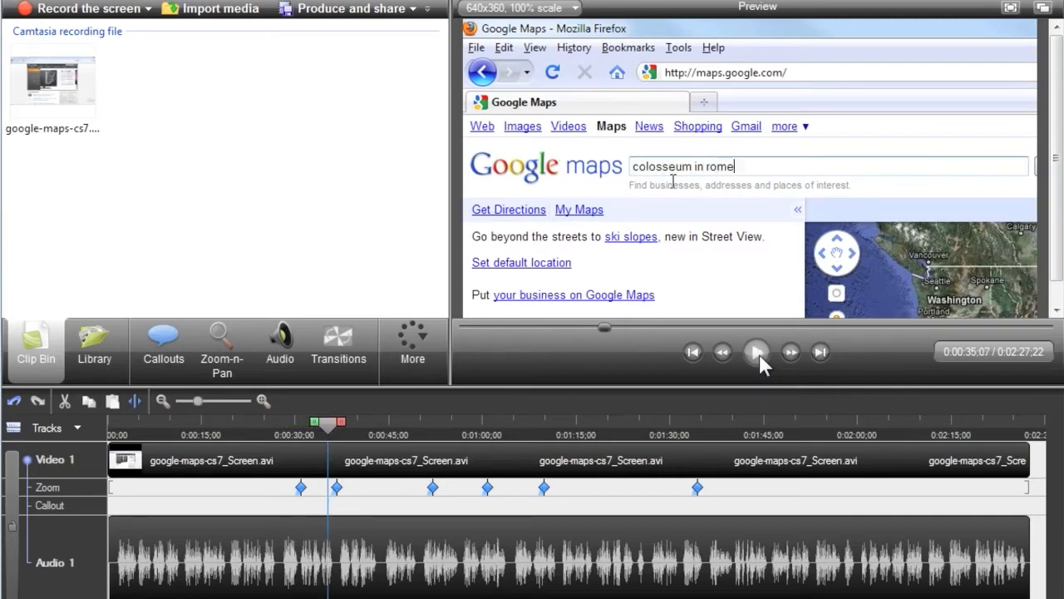
# Move the first zoom keyframe to about 0:00:19 and resize the next keyframe's zoom area to 75% scale
pyautogui.moveTo(301, 488); pyautogui.dragTo(232, 491)
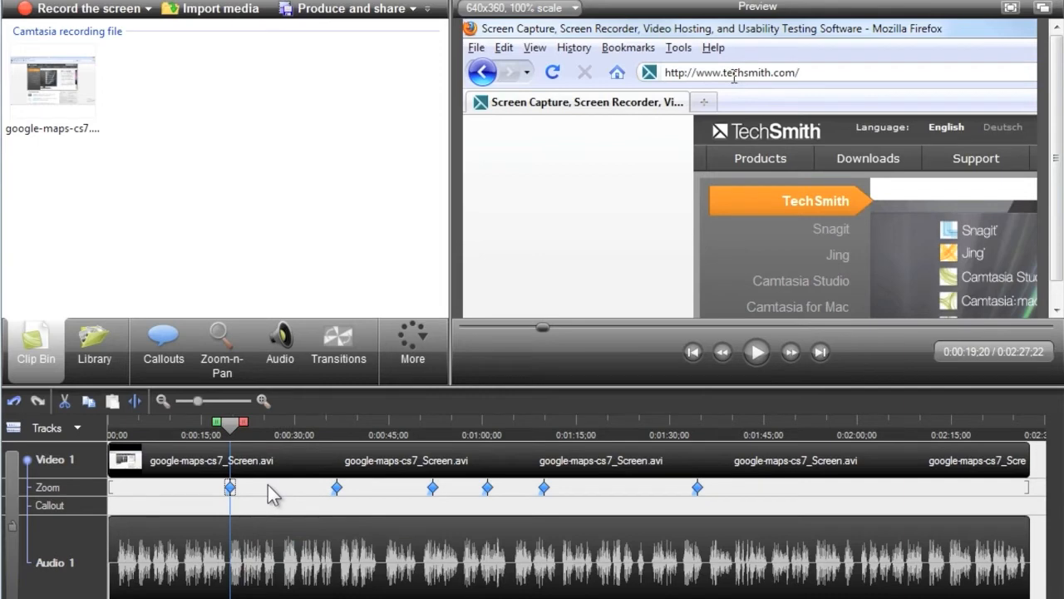
pyautogui.doubleClick(337, 489)
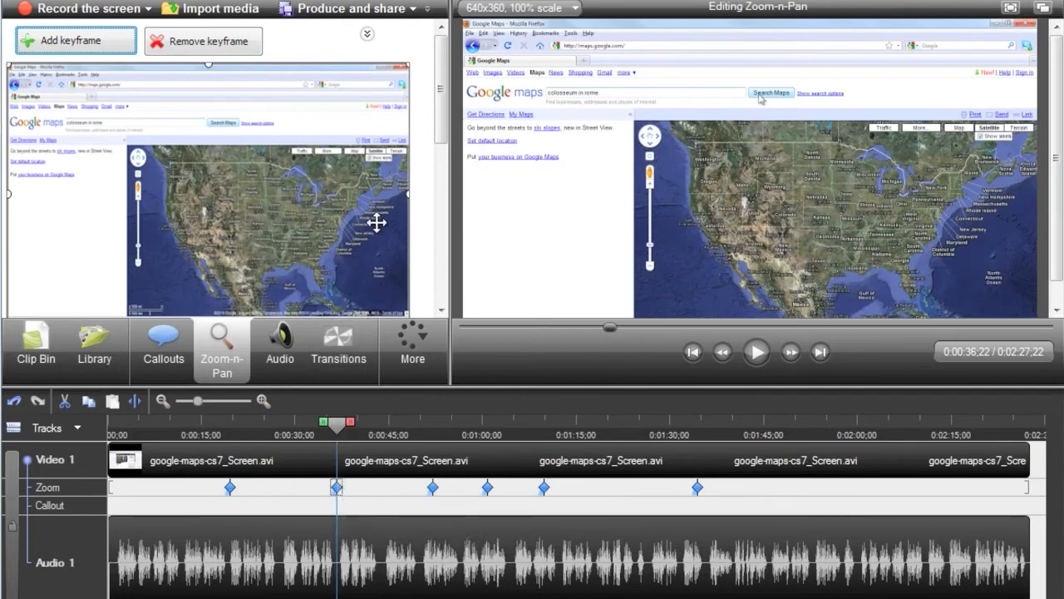
pyautogui.moveTo(441, 118); pyautogui.dragTo(442, 135)
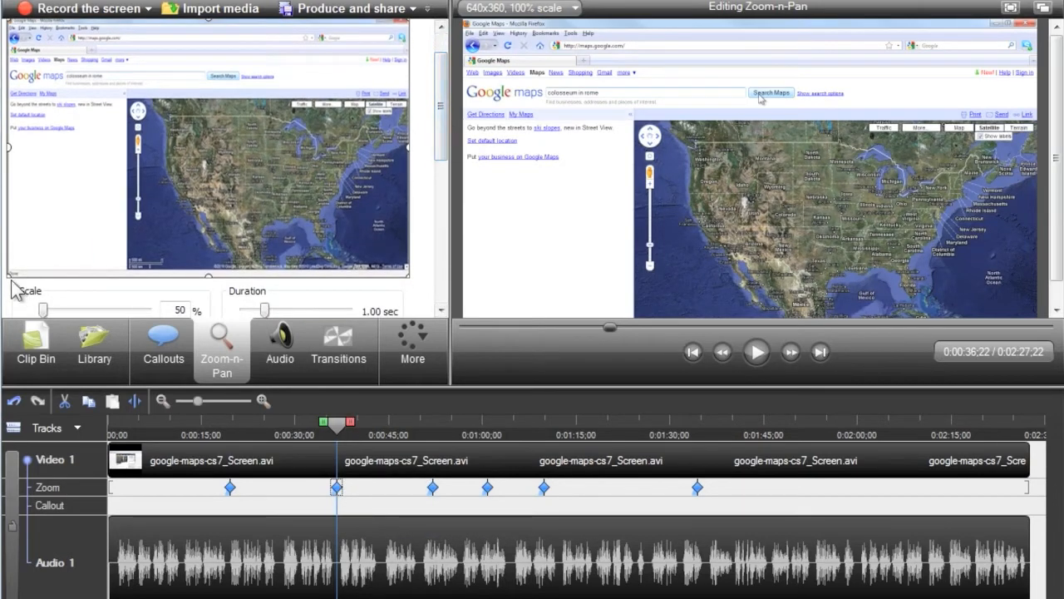
pyautogui.moveTo(13, 270); pyautogui.dragTo(144, 190)
pyautogui.moveTo(311, 126); pyautogui.dragTo(299, 137)
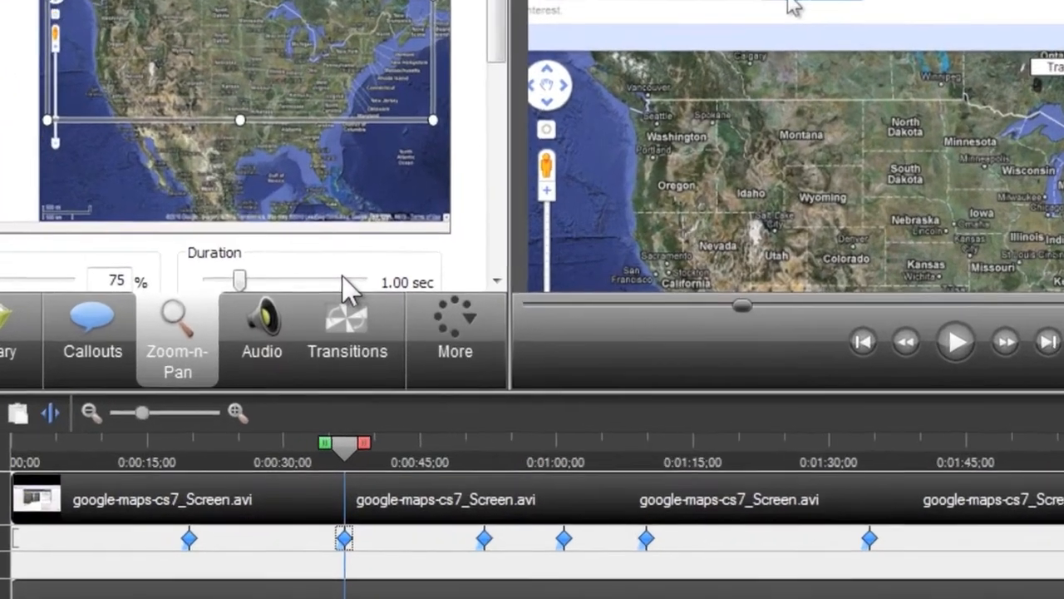
pyautogui.scroll(-1, 339, 314)
pyautogui.moveTo(239, 249)
pyautogui.mouseDown()
pyautogui.moveTo(207, 253)
pyautogui.moveTo(265, 253)
pyautogui.moveTo(242, 241)
pyautogui.mouseUp()
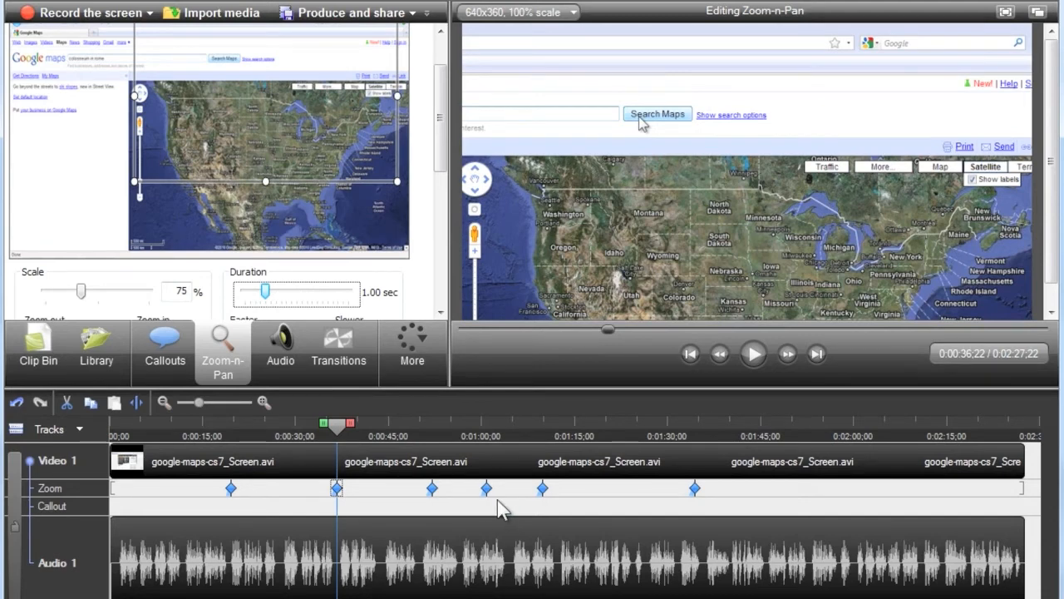
# Add a zoom keyframe at about 0:02:07 and frame the zoom area around the Colosseum
pyautogui.click(901, 427)
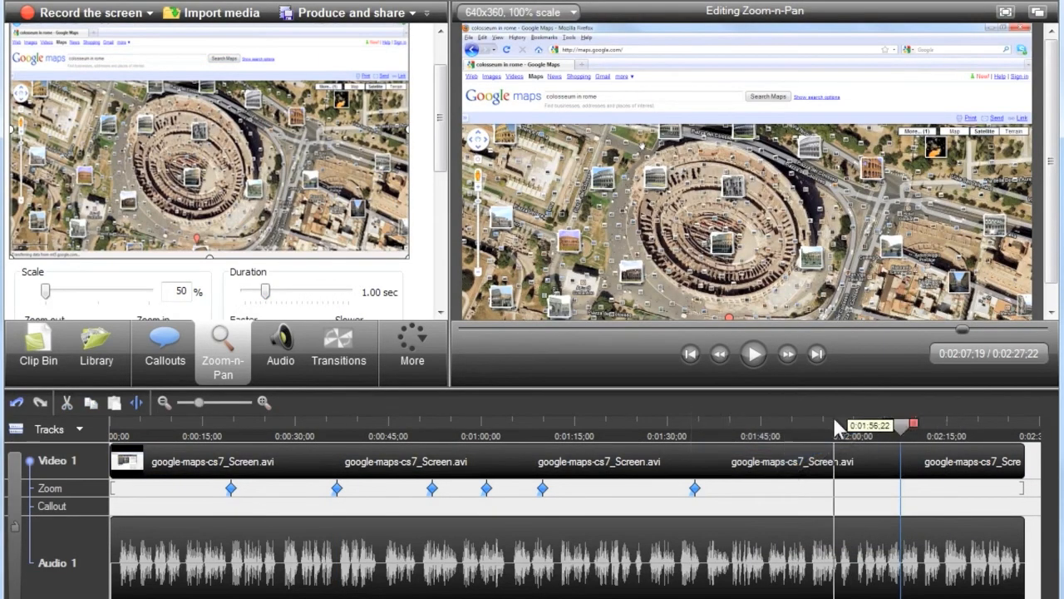
pyautogui.moveTo(435, 161); pyautogui.dragTo(442, 108)
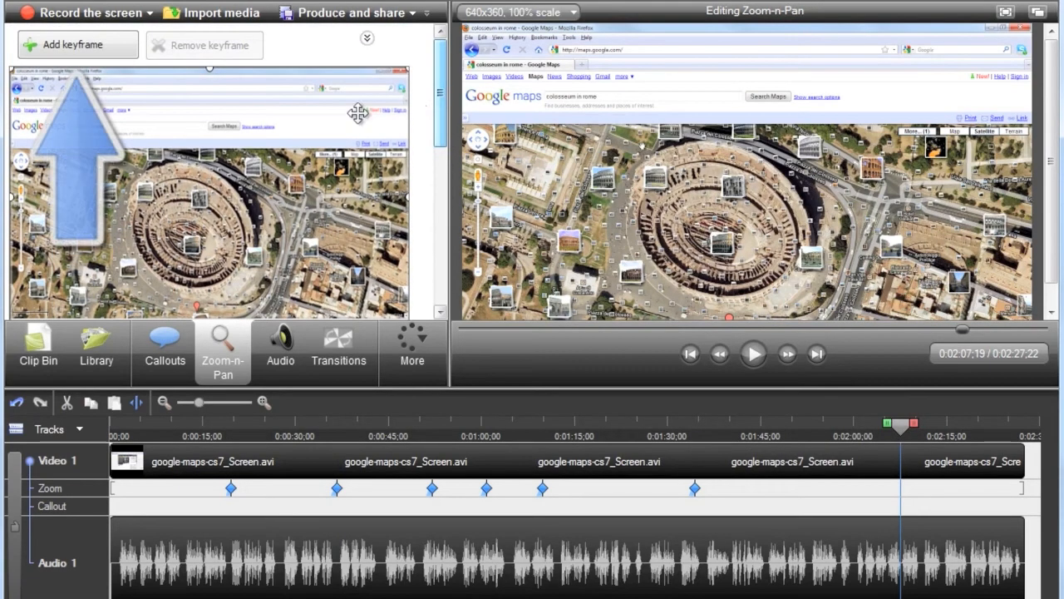
pyautogui.click(95, 52)
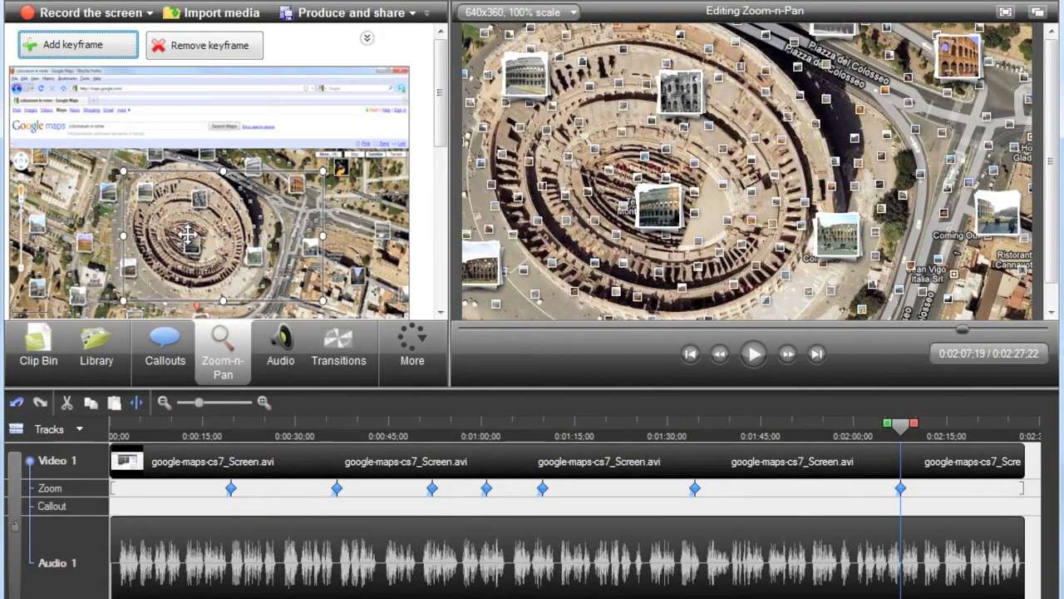
pyautogui.moveTo(188, 236); pyautogui.dragTo(178, 220)
pyautogui.moveTo(307, 274); pyautogui.dragTo(335, 295)
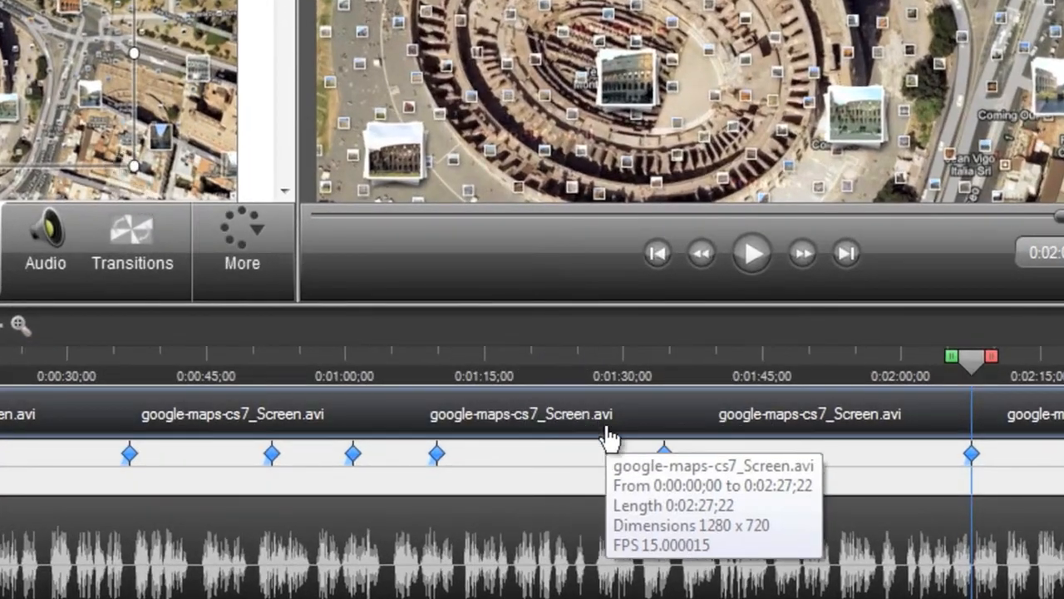
# Remove all zoom keyframes from the timeline
pyautogui.rightClick(664, 456)
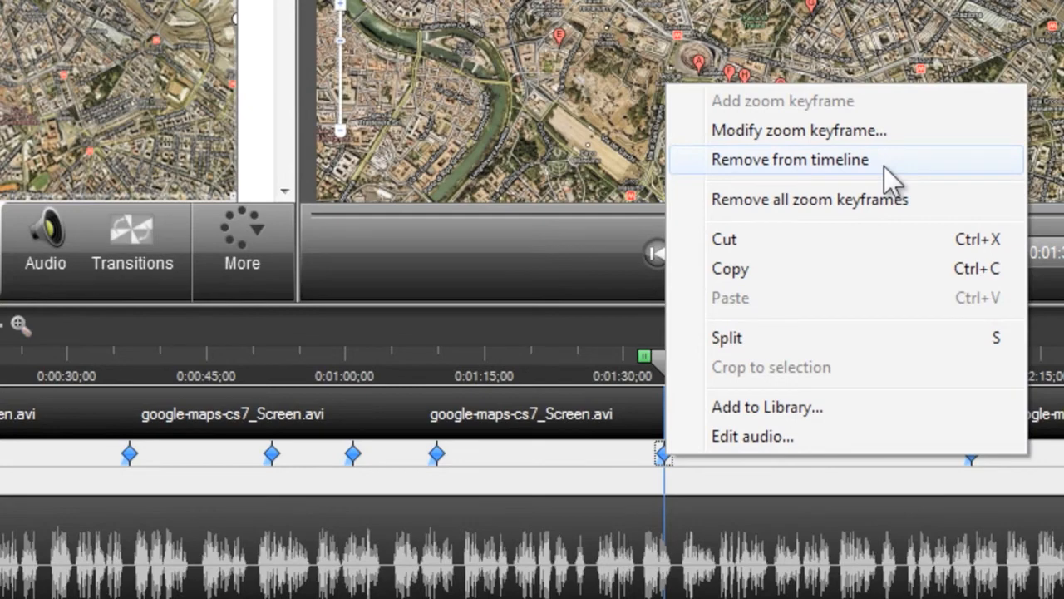
pyautogui.click(926, 199)
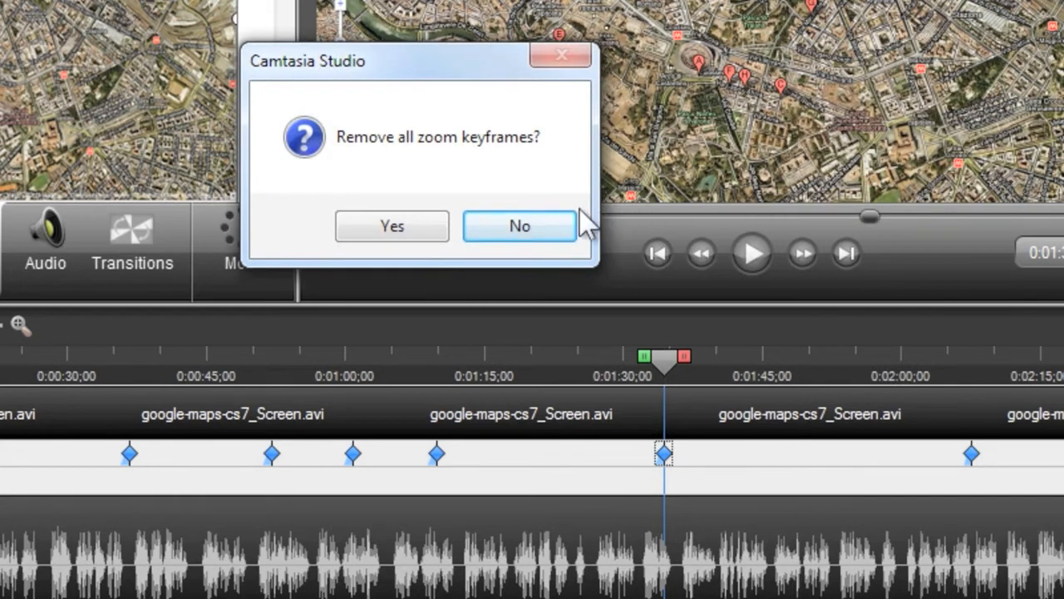
pyautogui.click(427, 231)
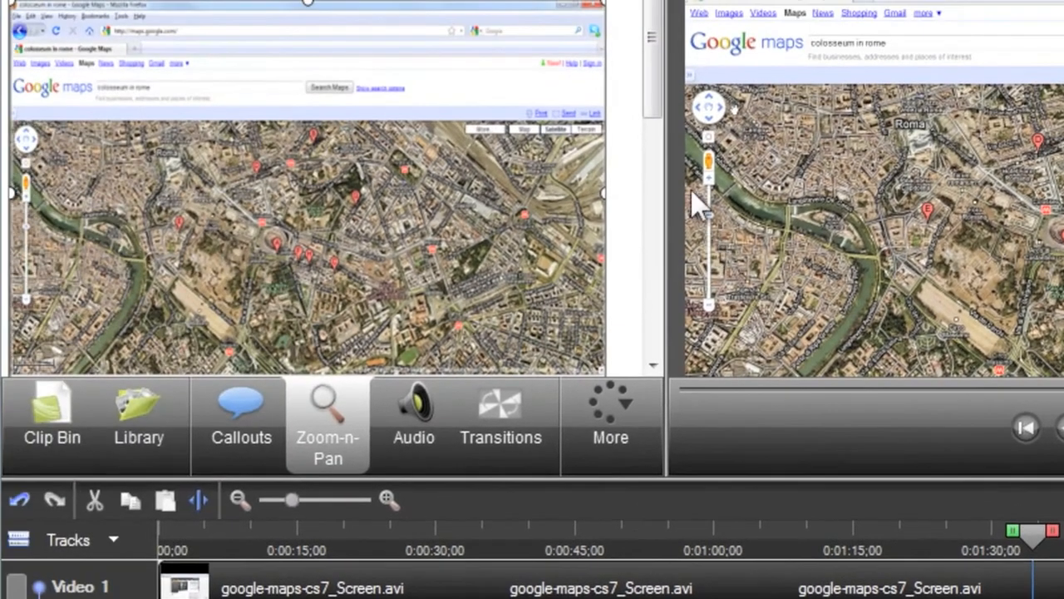
# Turn off Apply SmartFocus to clips added and apply SmartFocus to the timeline
pyautogui.moveTo(658, 98); pyautogui.dragTo(658, 232)
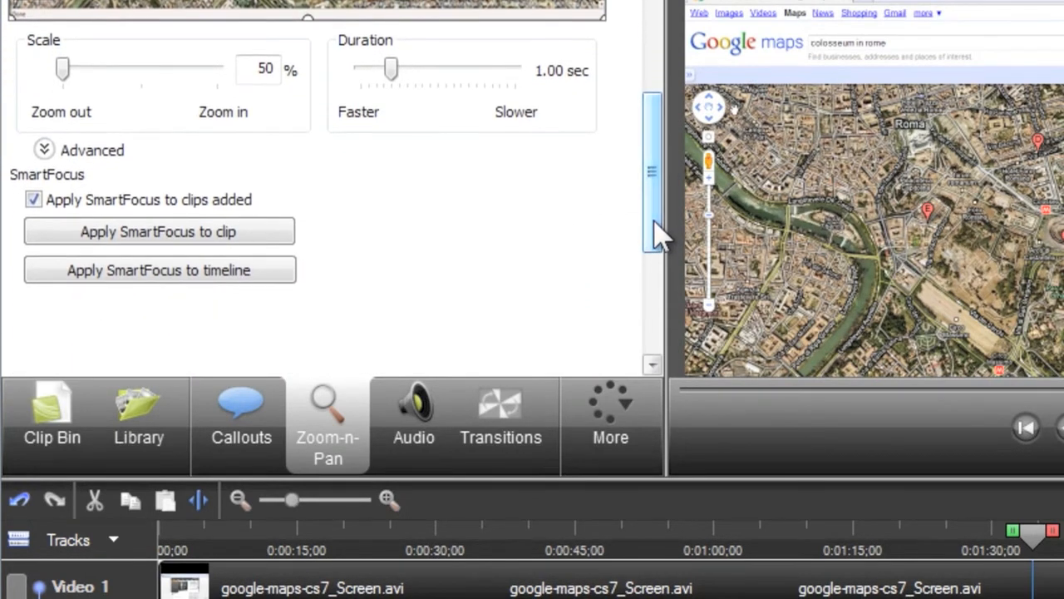
pyautogui.click(39, 210)
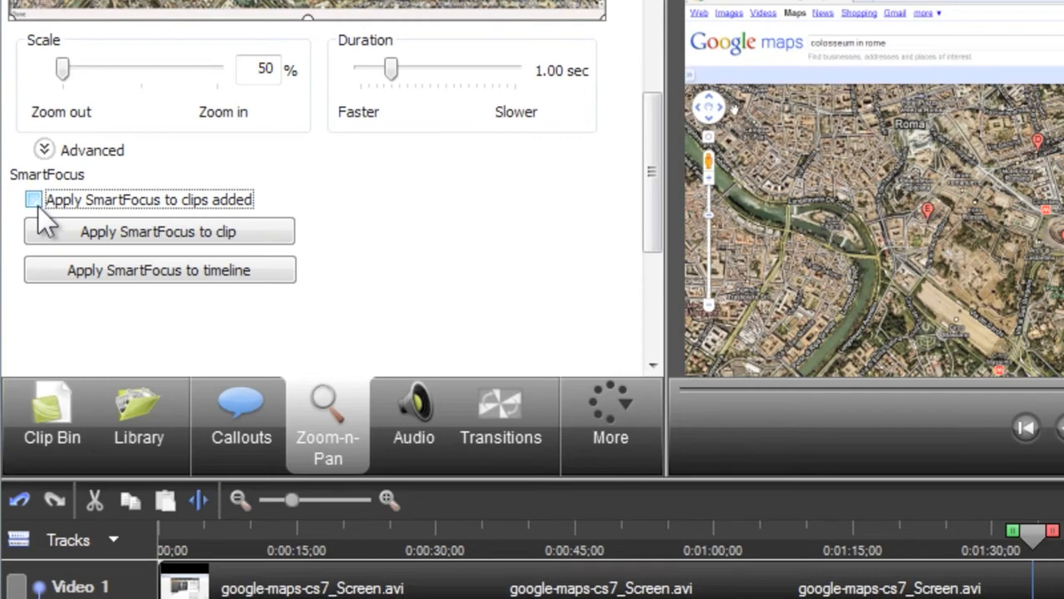
pyautogui.click(75, 271)
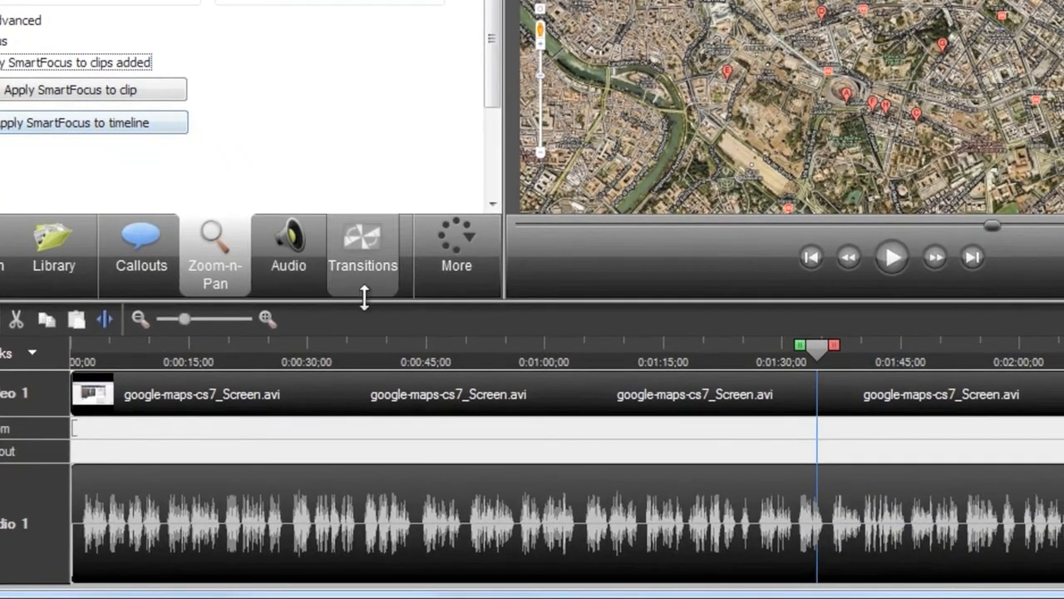
# Apply SmartFocus to the google-maps-cs7_Screen.avi video clip
pyautogui.click(537, 387)
pyautogui.rightClick(546, 386)
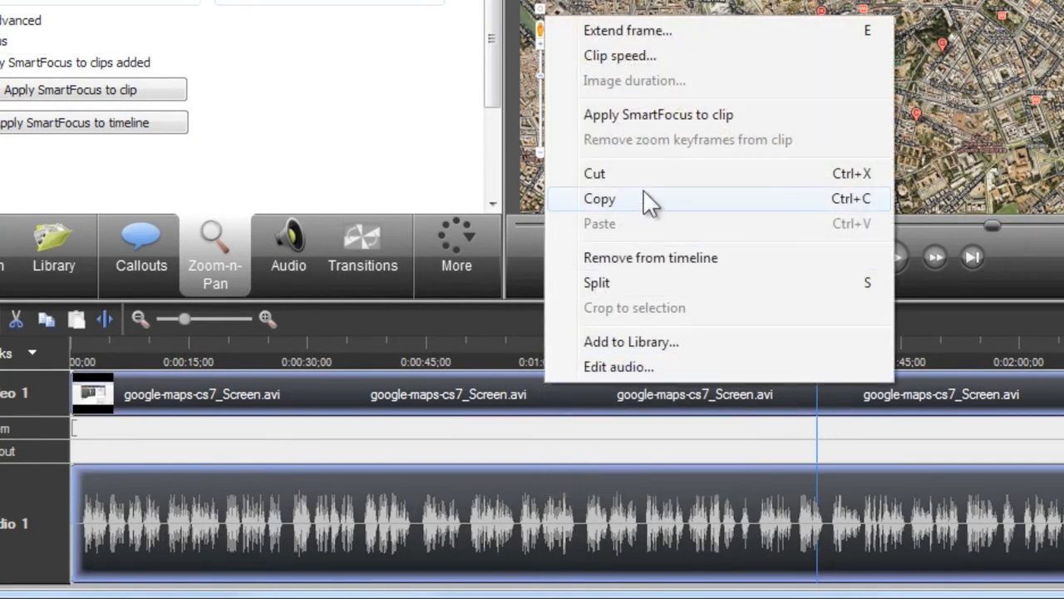
pyautogui.click(689, 117)
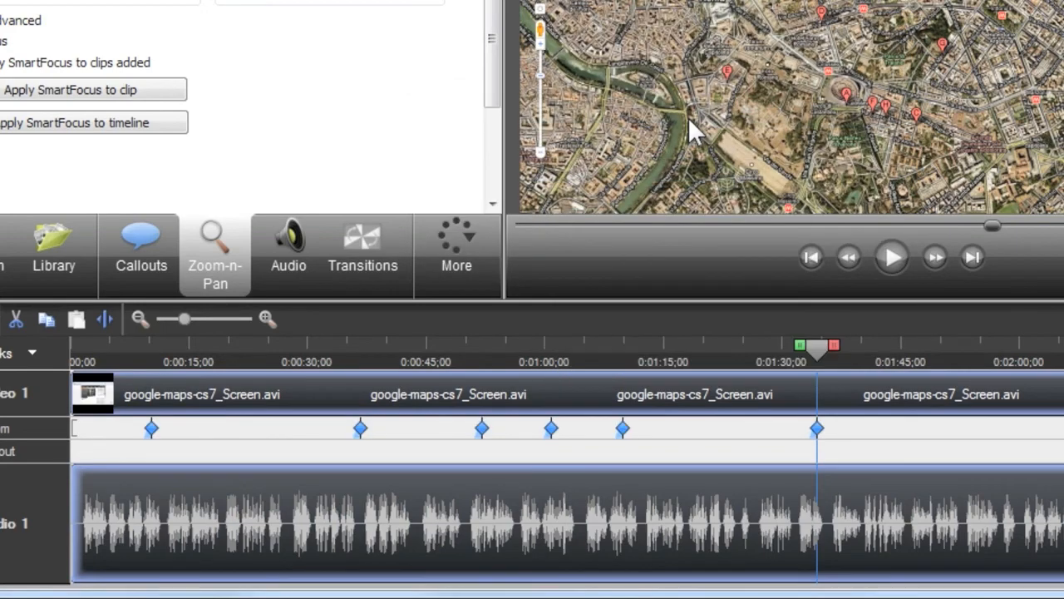